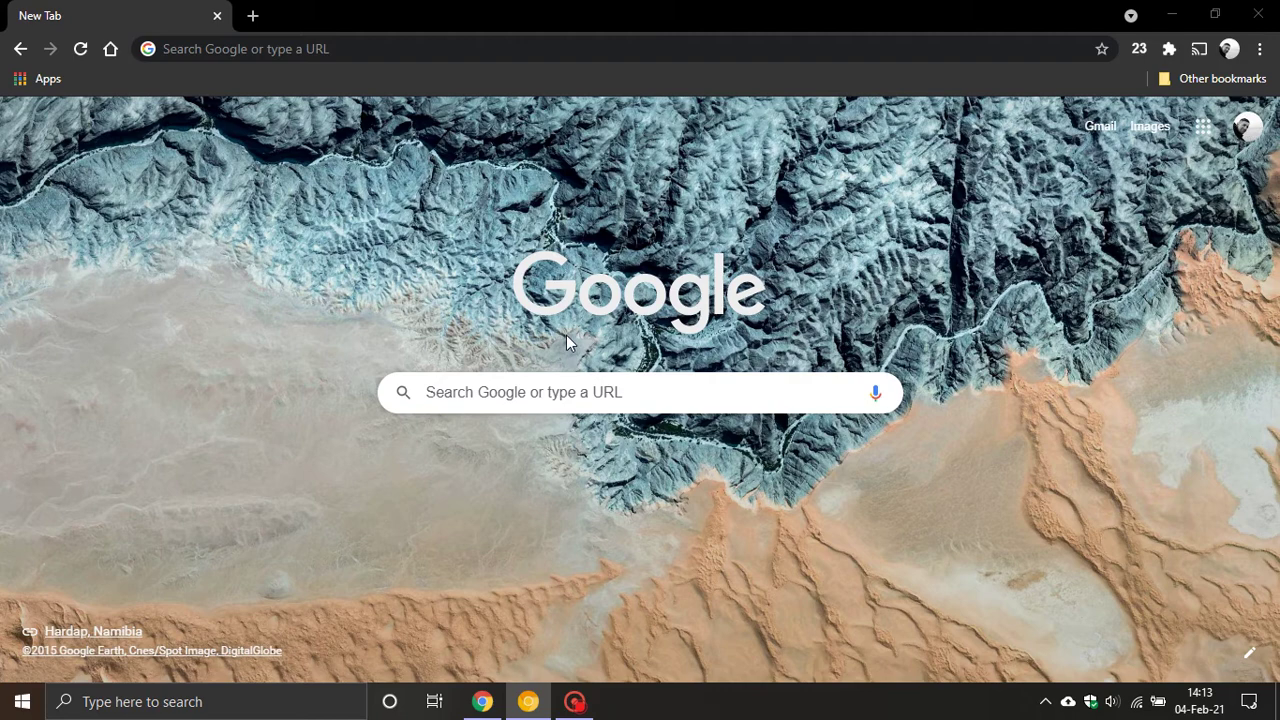
# - Open Chrome's Privacy and security > Security page, scrolled to the Safe Browsing options
pyautogui.click(1261, 49)
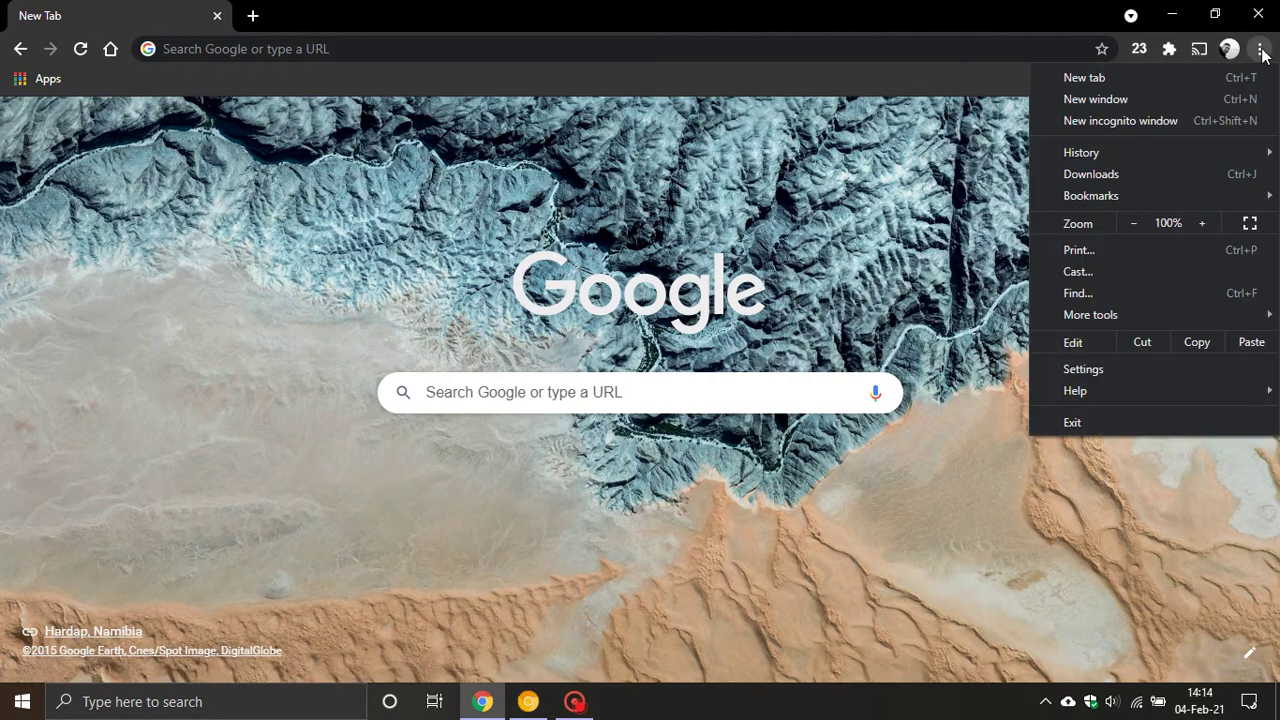
pyautogui.click(1100, 372)
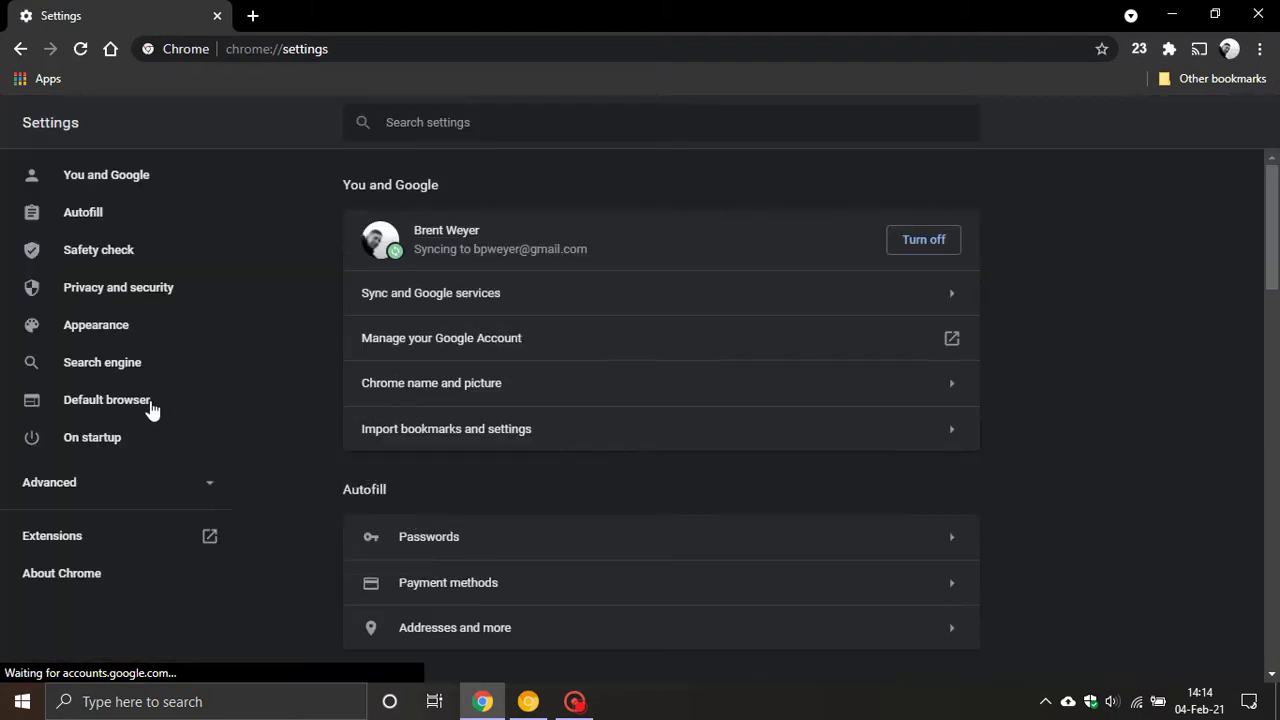
pyautogui.click(116, 292)
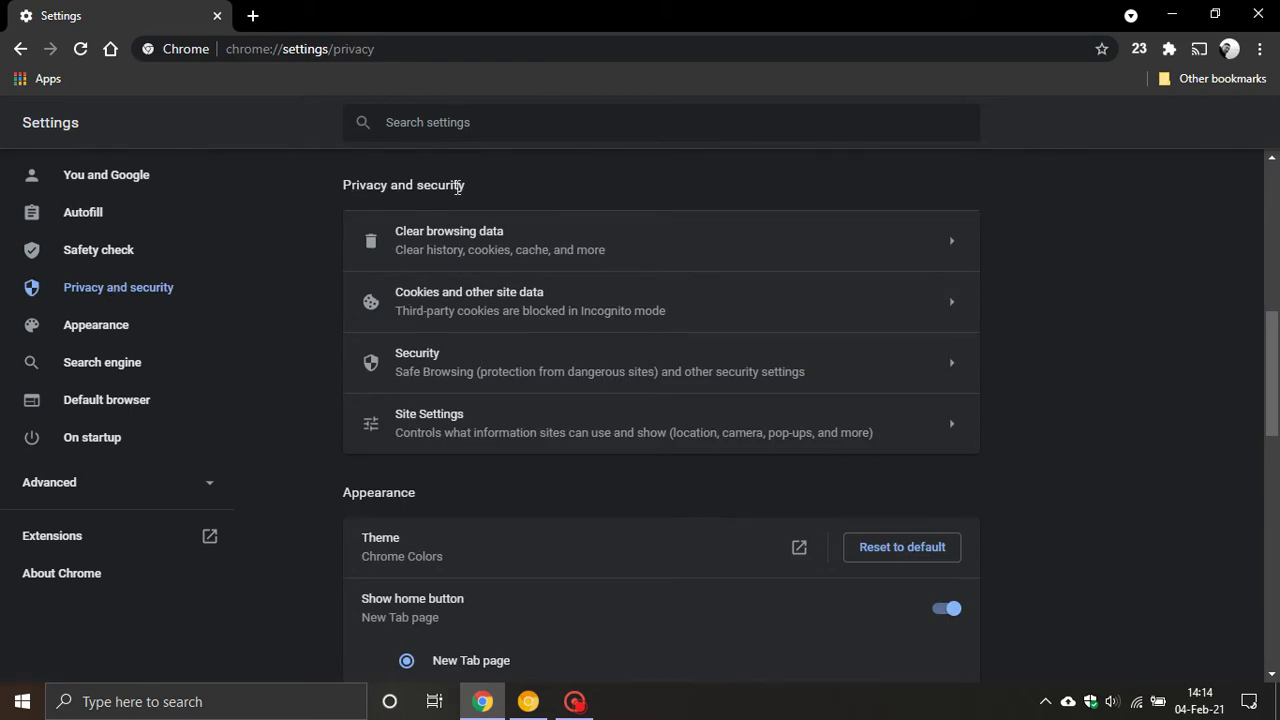
pyautogui.click(461, 371)
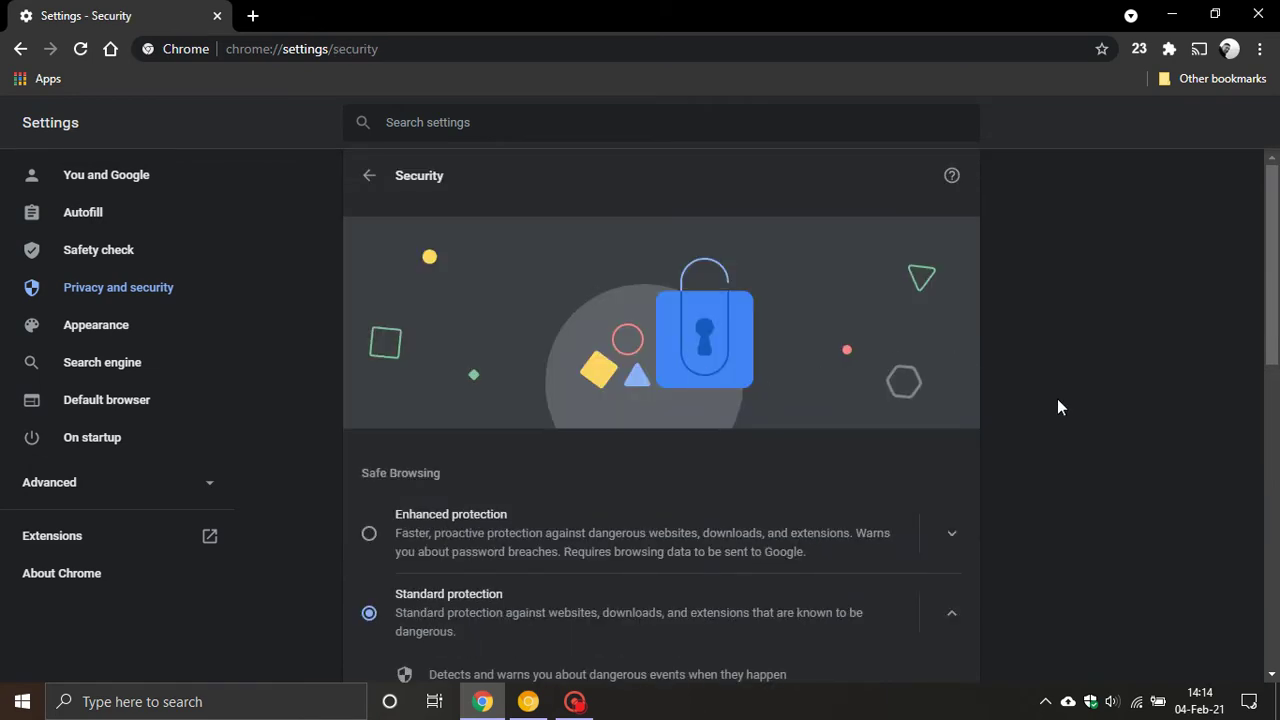
pyautogui.scroll(-2, 1057, 398)
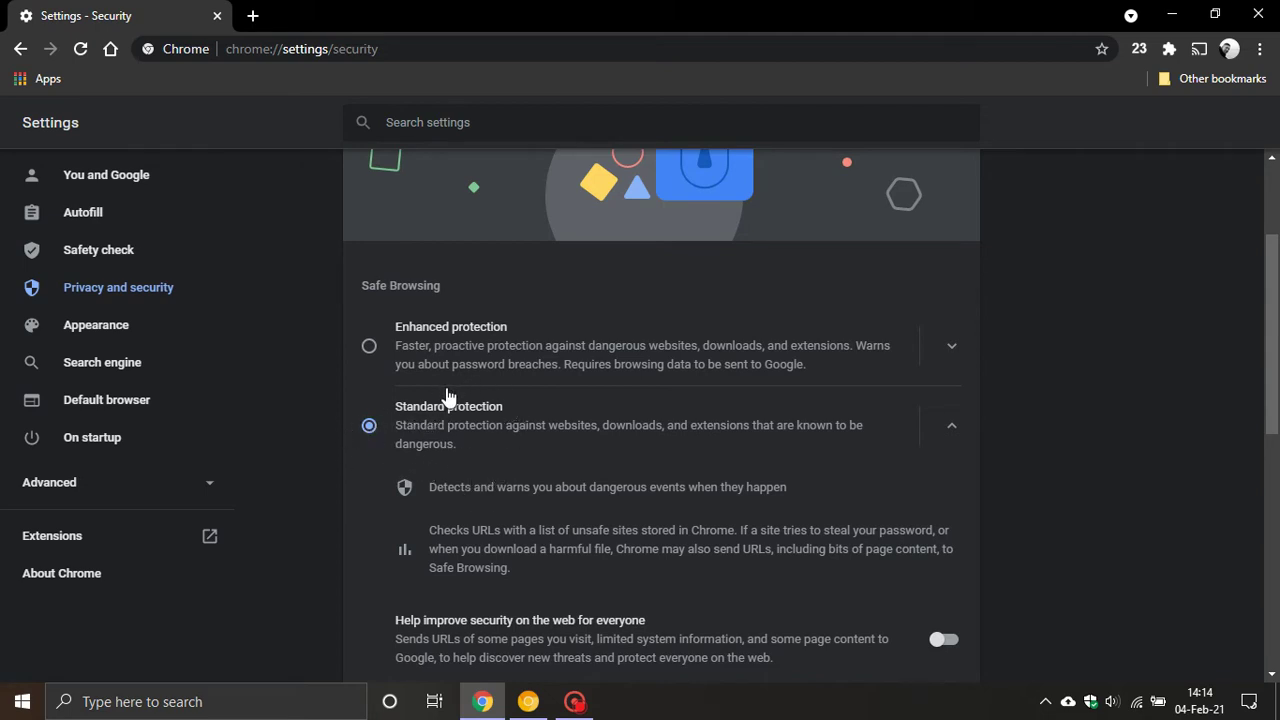
# - Select Enhanced protection under Safe Browsing instead of Standard protection
pyautogui.click(370, 350)
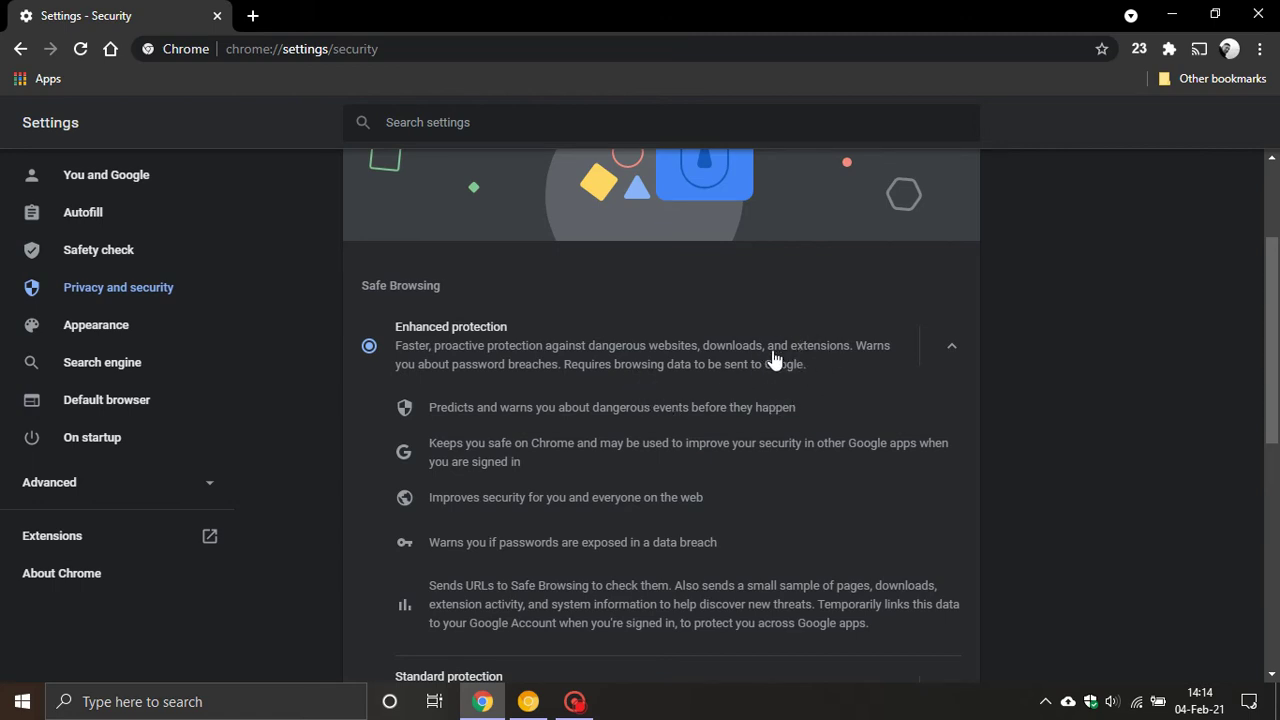
# - Review the Enhanced protection details, then go back to the Google new tab page
pyautogui.scroll(-1, 808, 420)
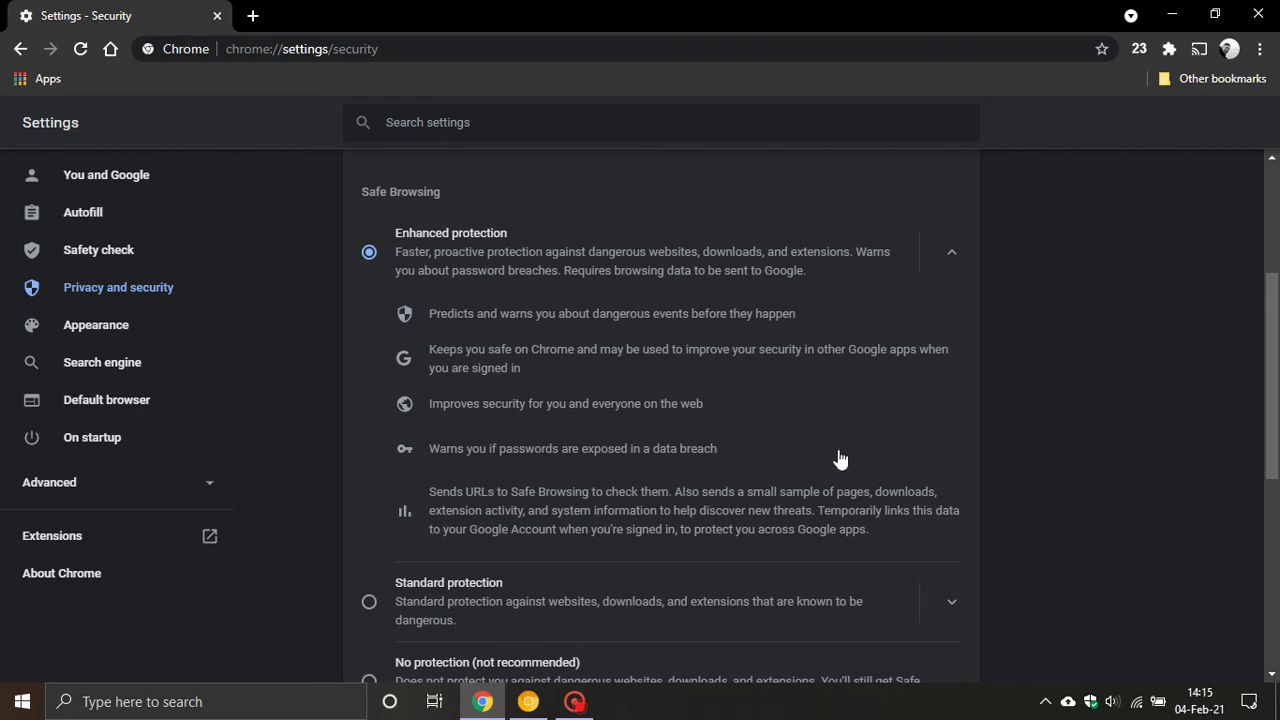
pyautogui.scroll(1, 840, 459)
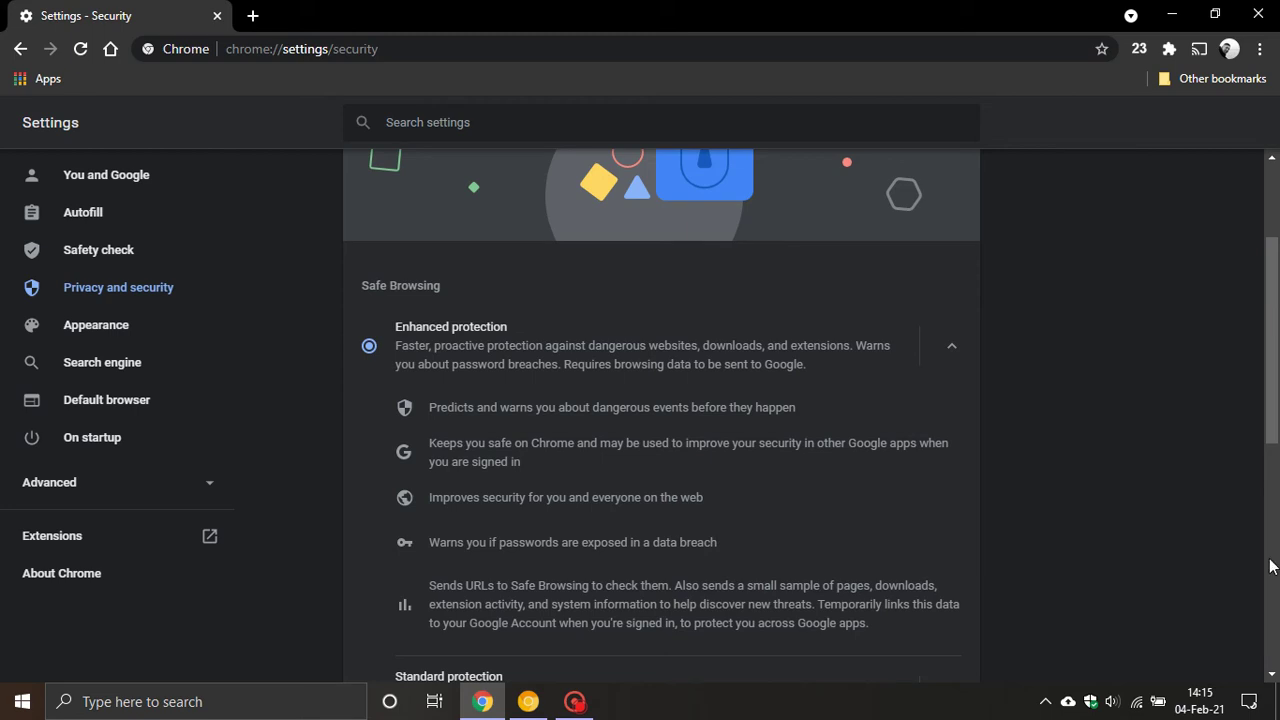
pyautogui.scroll(-2, 1110, 497)
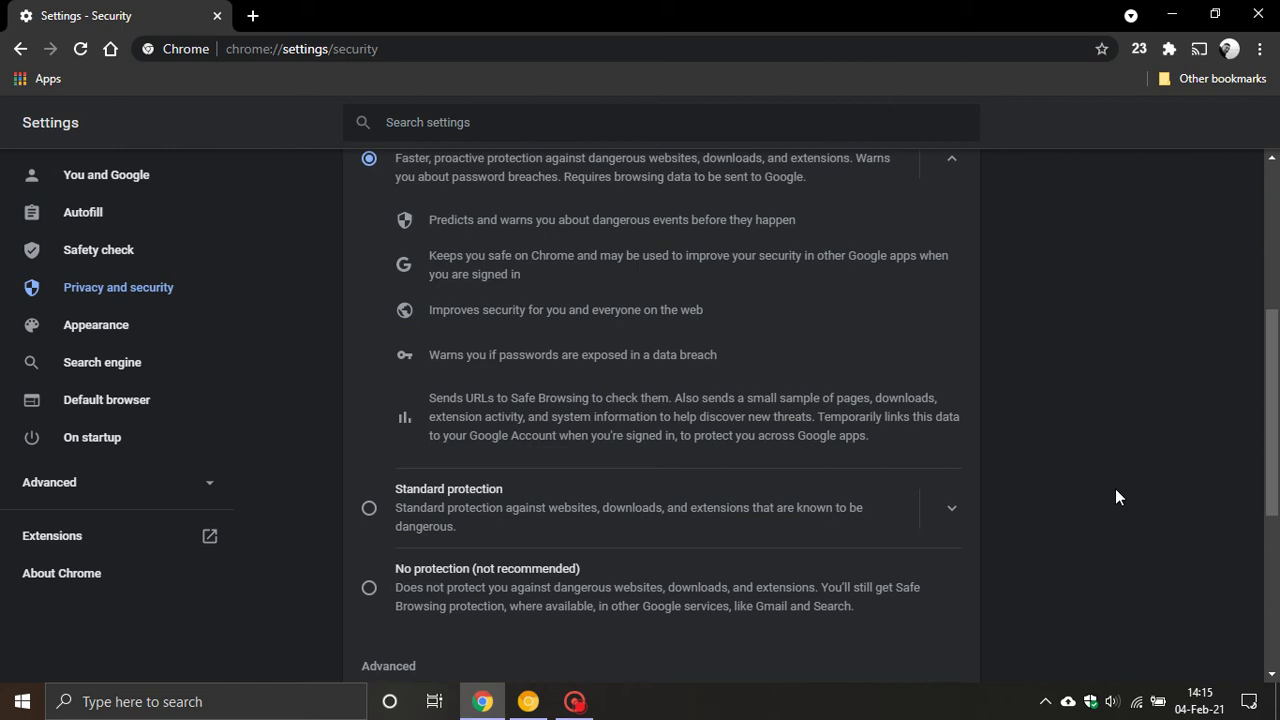
pyautogui.scroll(1, 1116, 490)
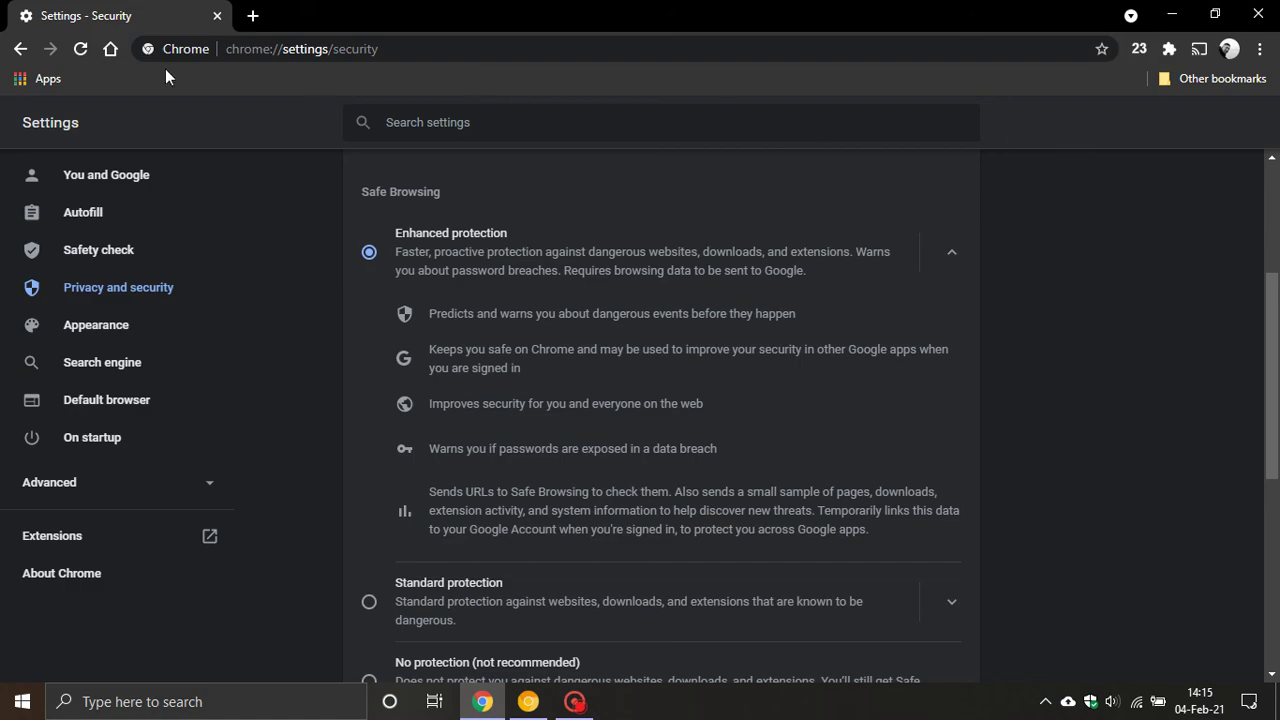
pyautogui.click(111, 49)
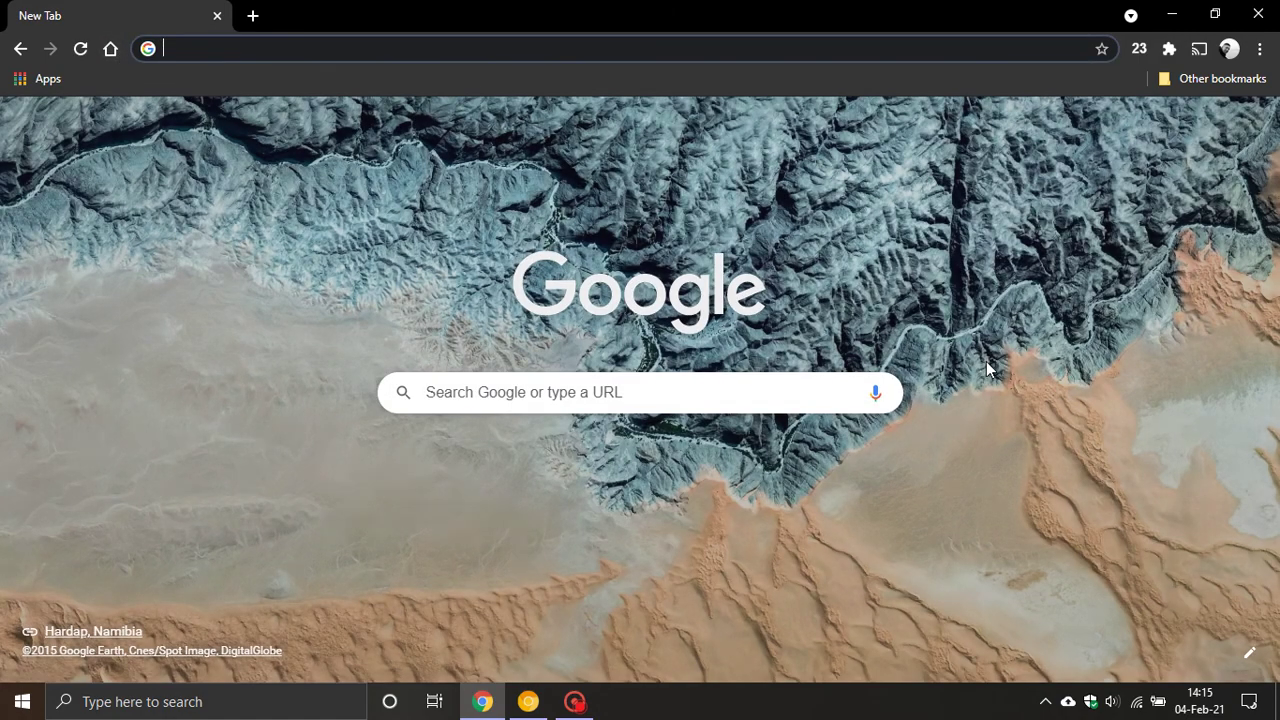